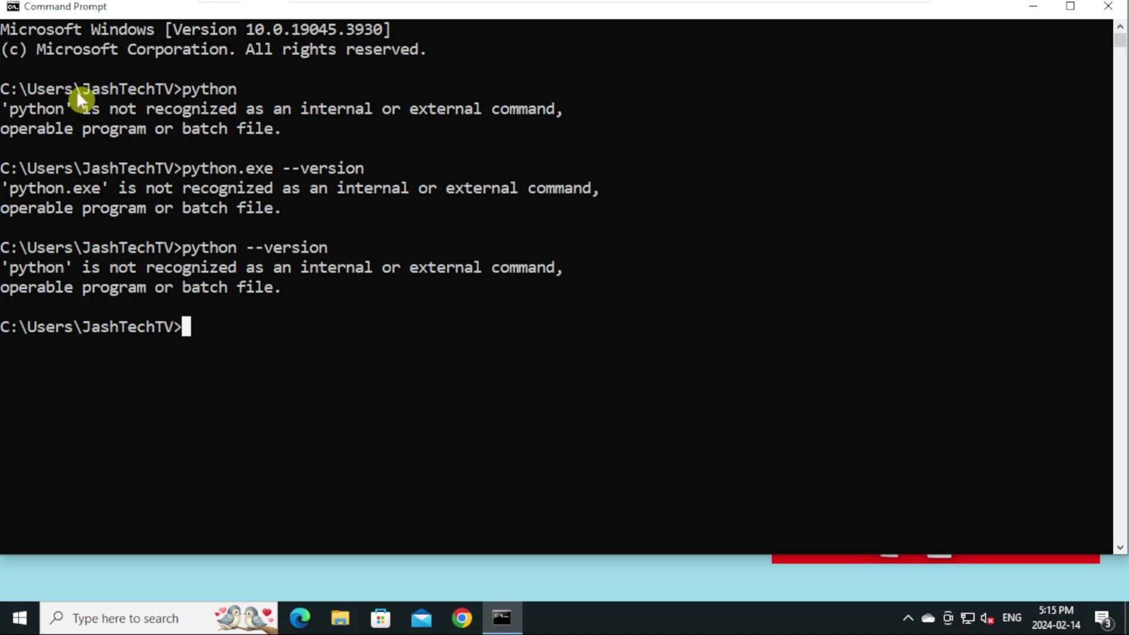
Step: In Settings > Apps & features, expand Python 3.9.0 (64-bit) to show version 3.9.150.0
left_click_drag(23, 110, 229, 110)
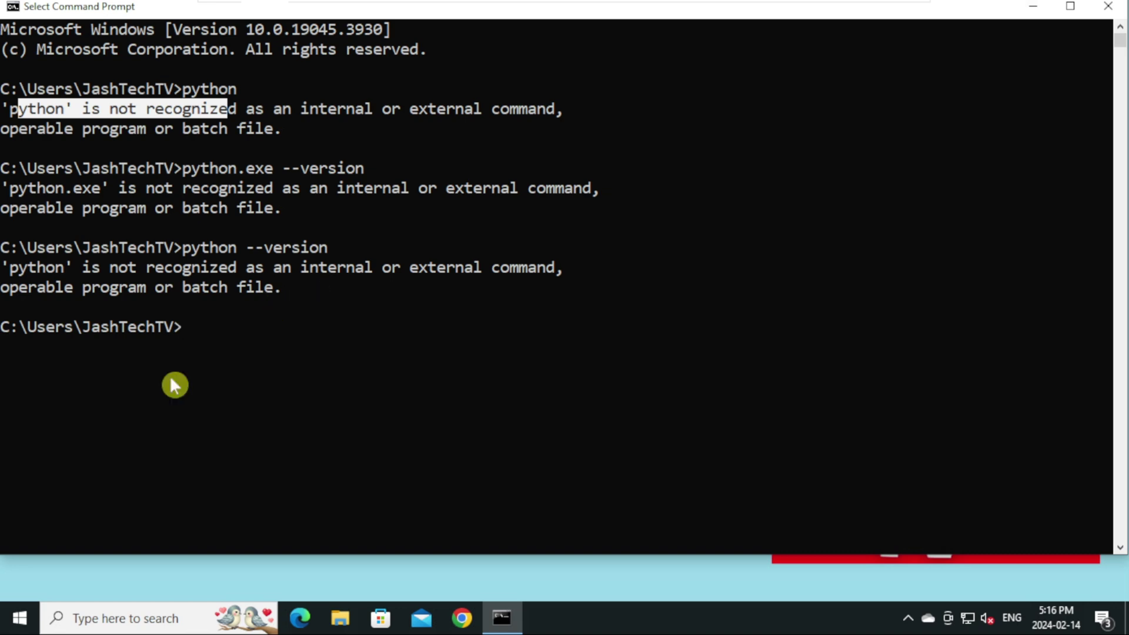
left_click(19, 617)
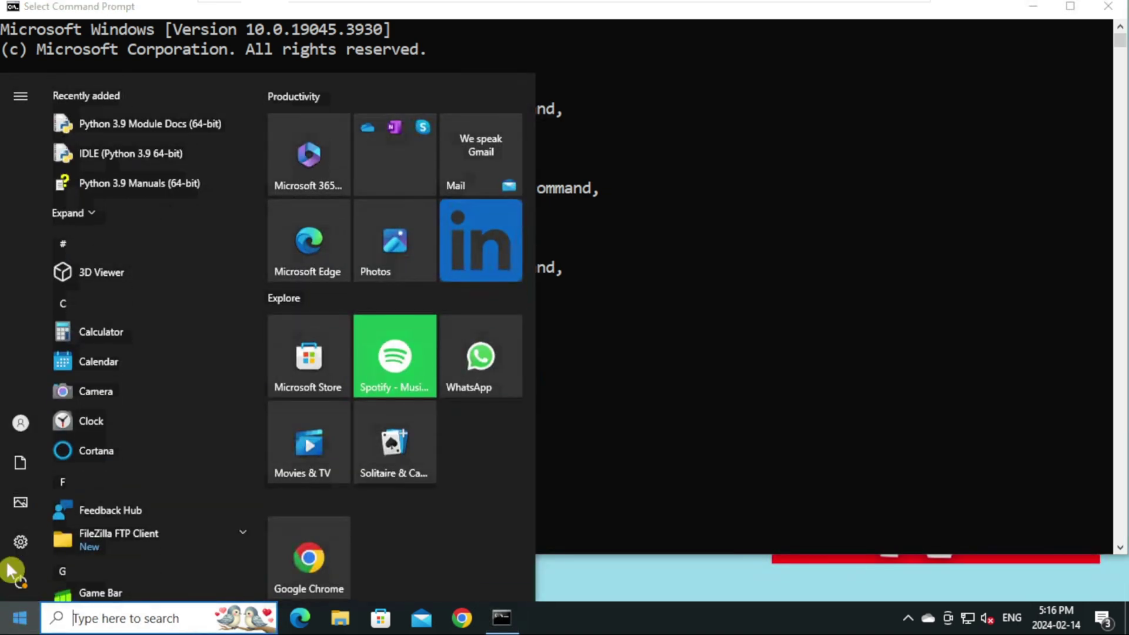
left_click(20, 545)
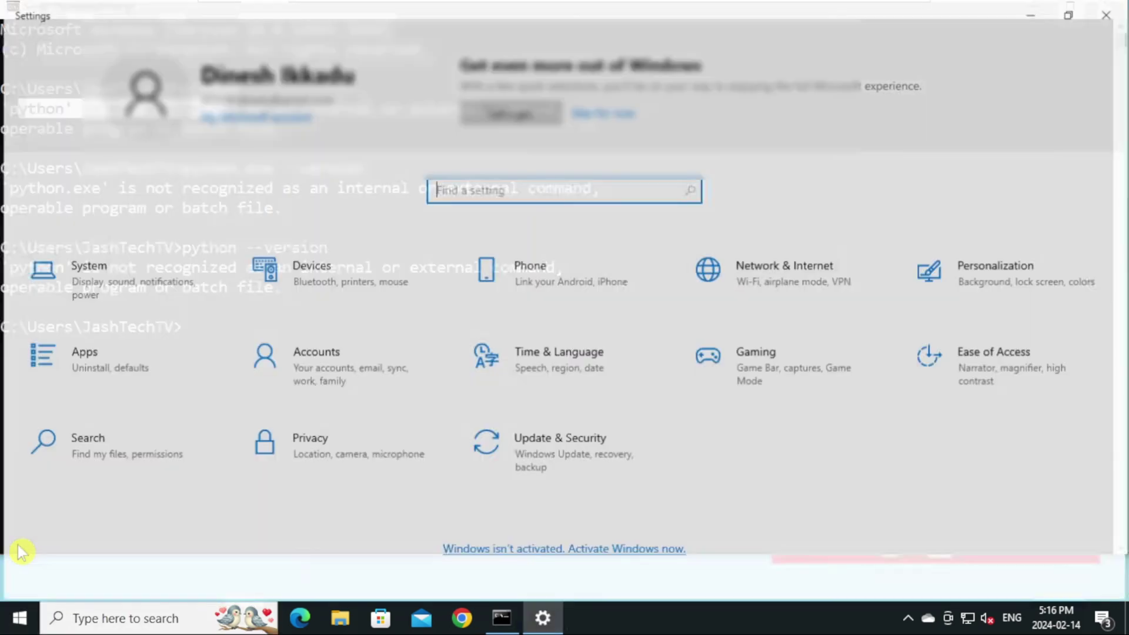
left_click(171, 370)
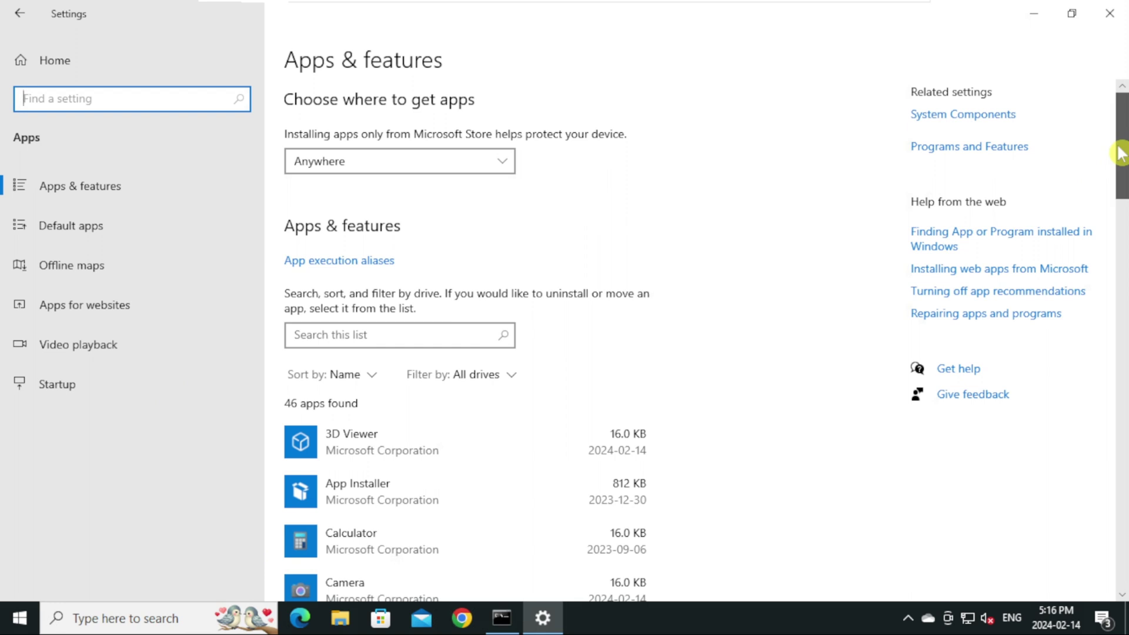
mouse_move(1120, 152)
left_mouse_down()
mouse_move(1117, 328)
mouse_move(1098, 418)
left_mouse_up()
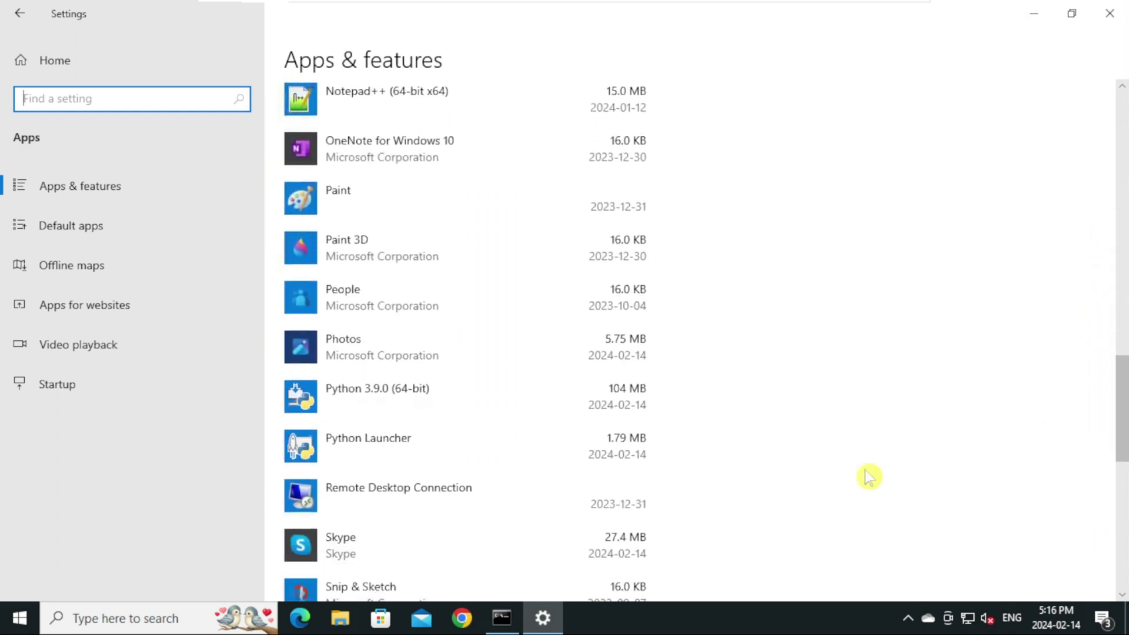
left_click(396, 409)
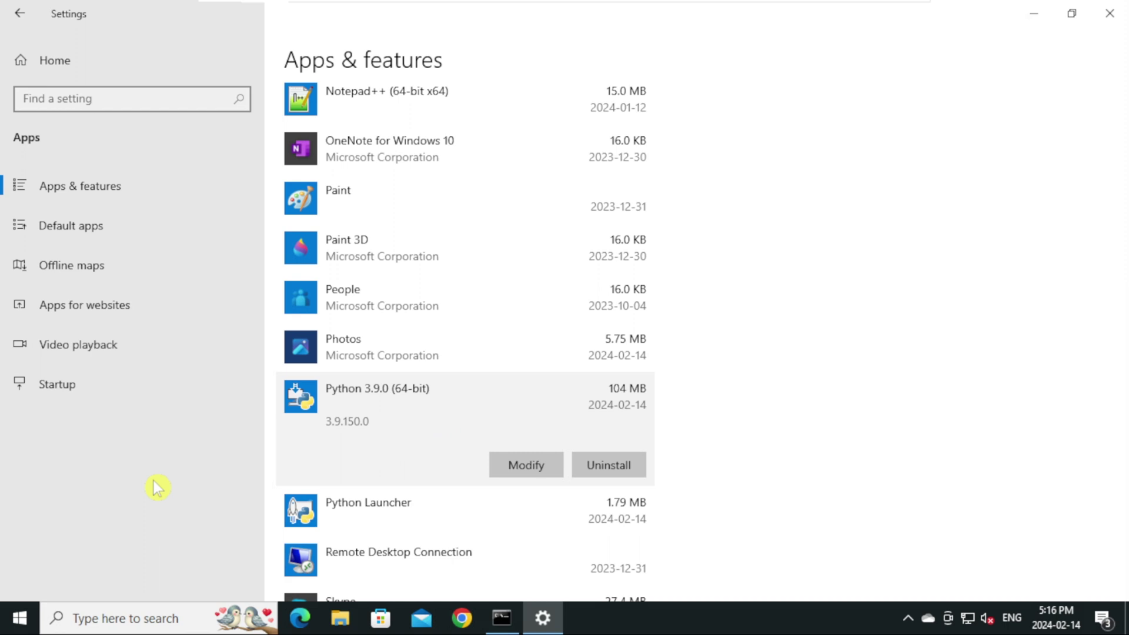
left_click(17, 627)
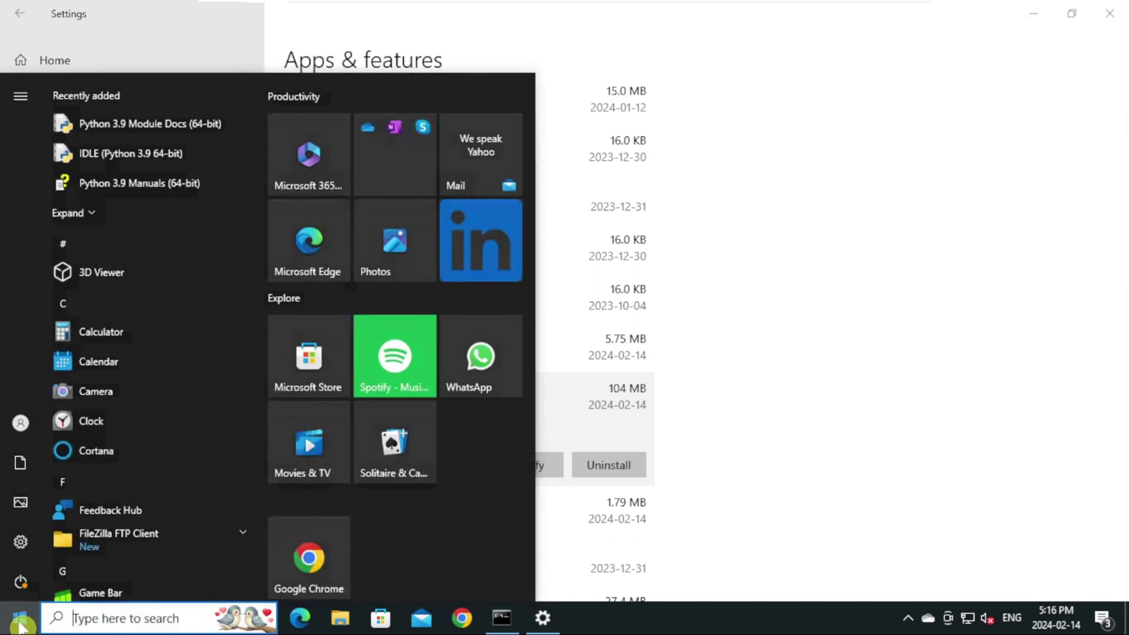
Step: Launch Run and open %localappdata% in File Explorer
type("run")
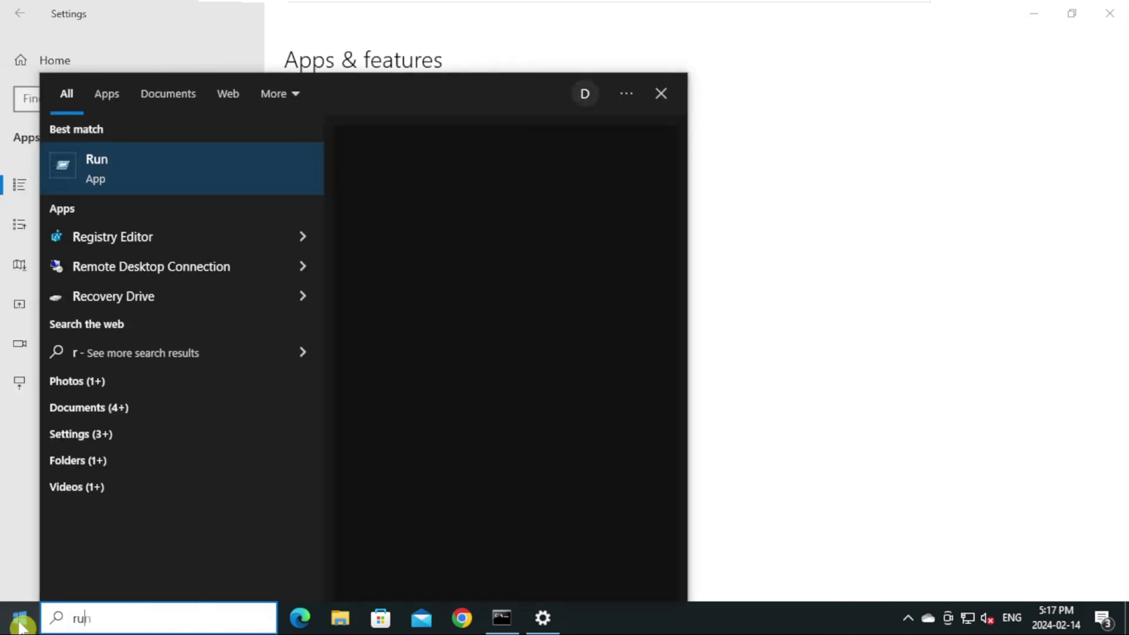
key("Return")
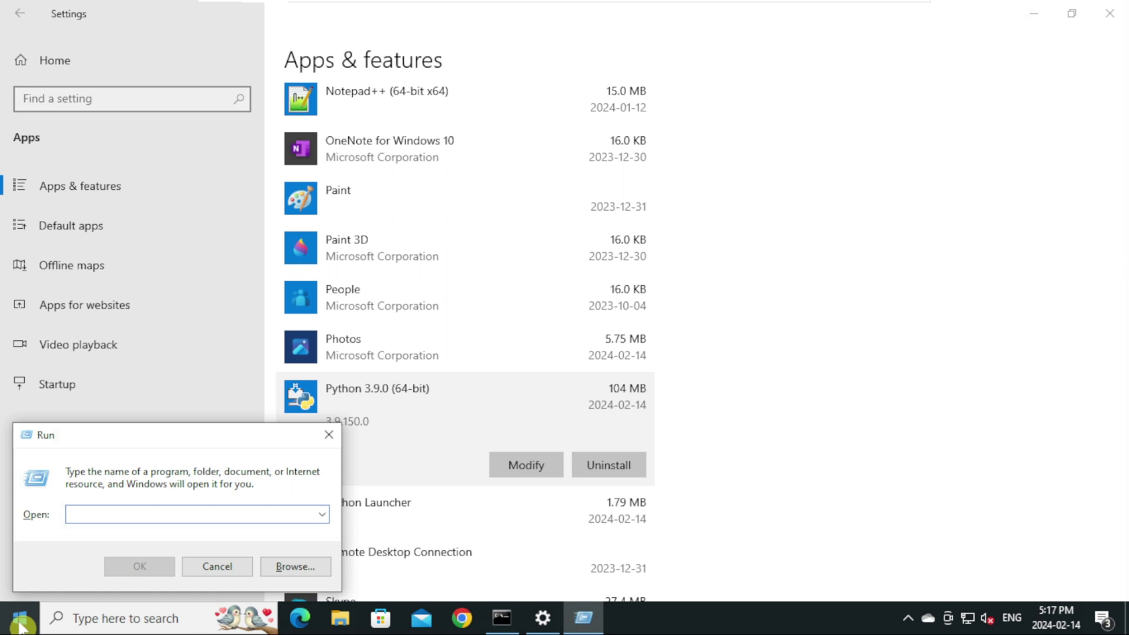
type("%")
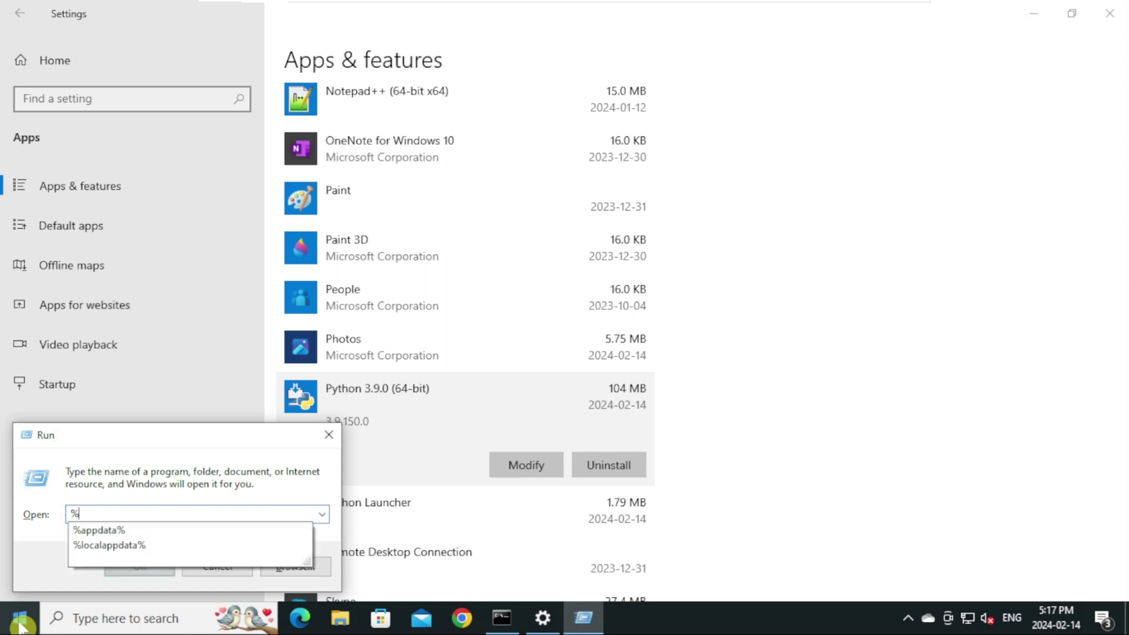
type("loca")
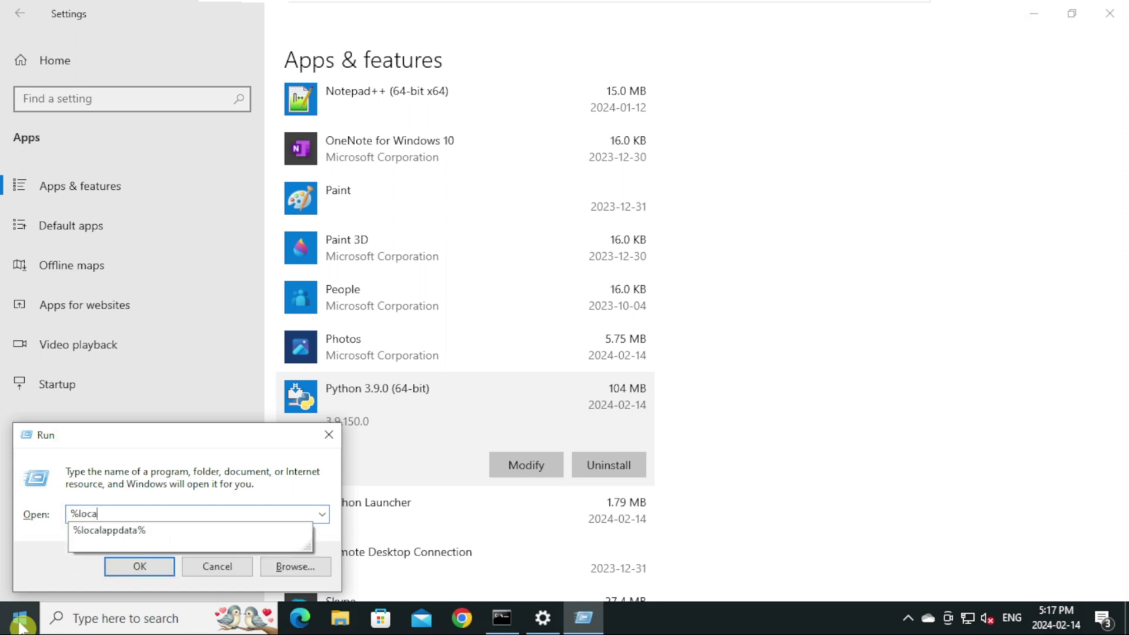
type("lappdata%")
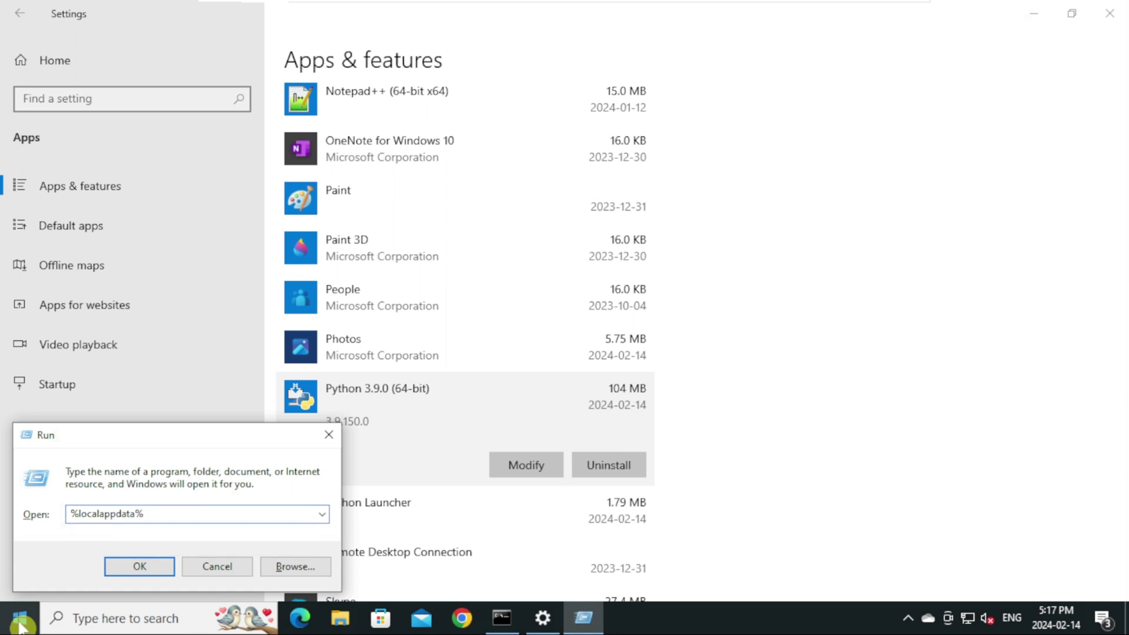
key("Return")
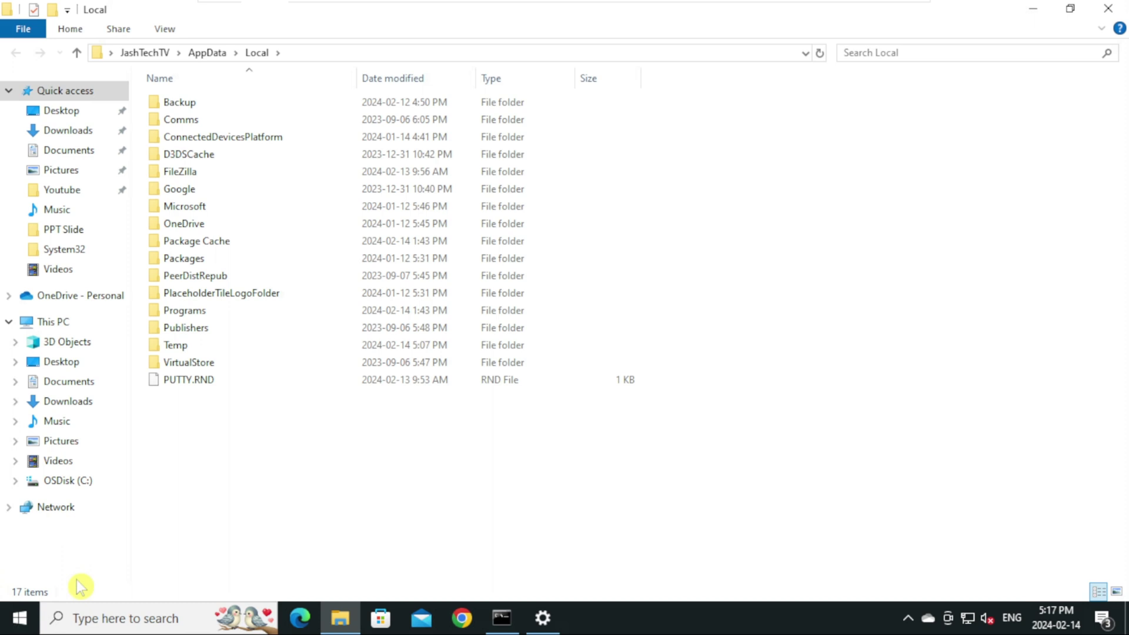
Step: Navigate from AppData\Local into Programs\Python\Python39 in File Explorer
double_click(247, 316)
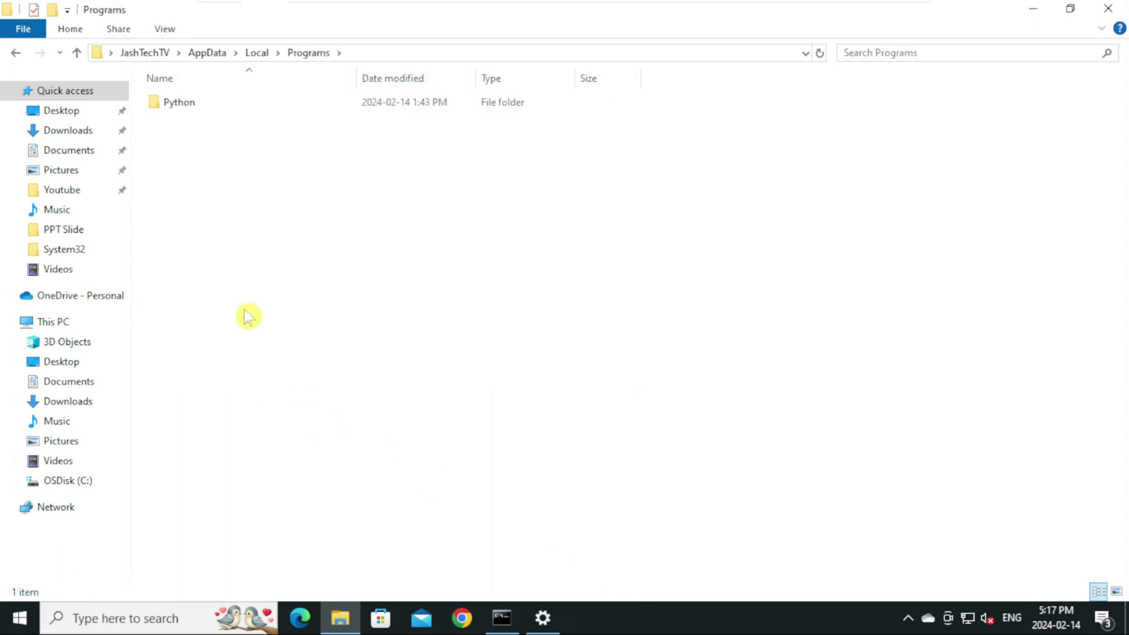
left_click(219, 105)
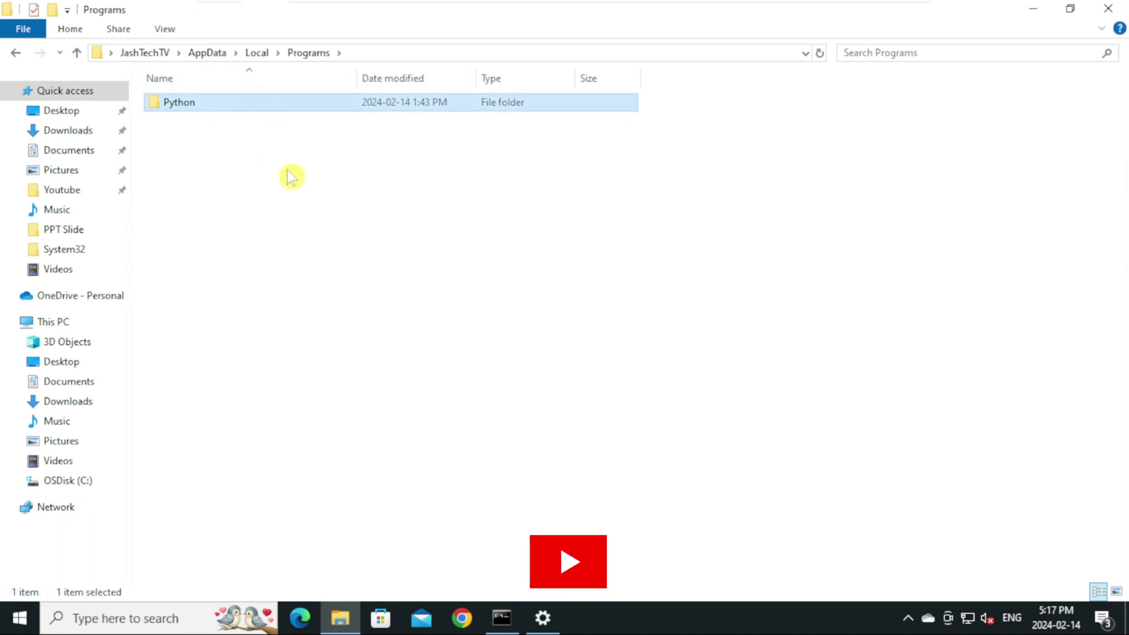
key("Return")
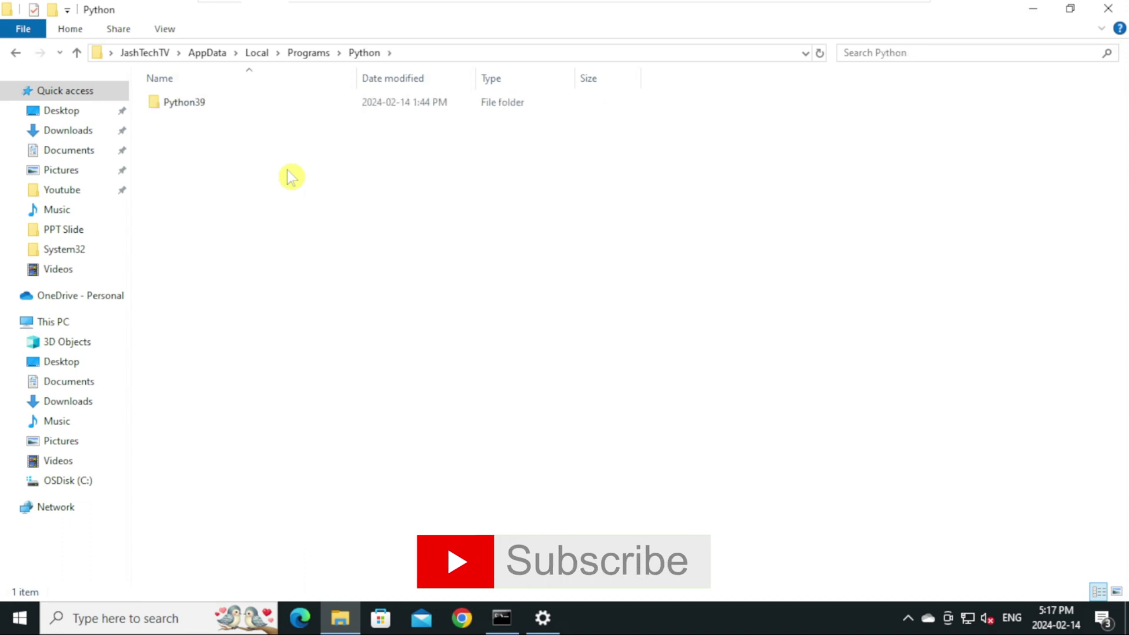
left_click(207, 104)
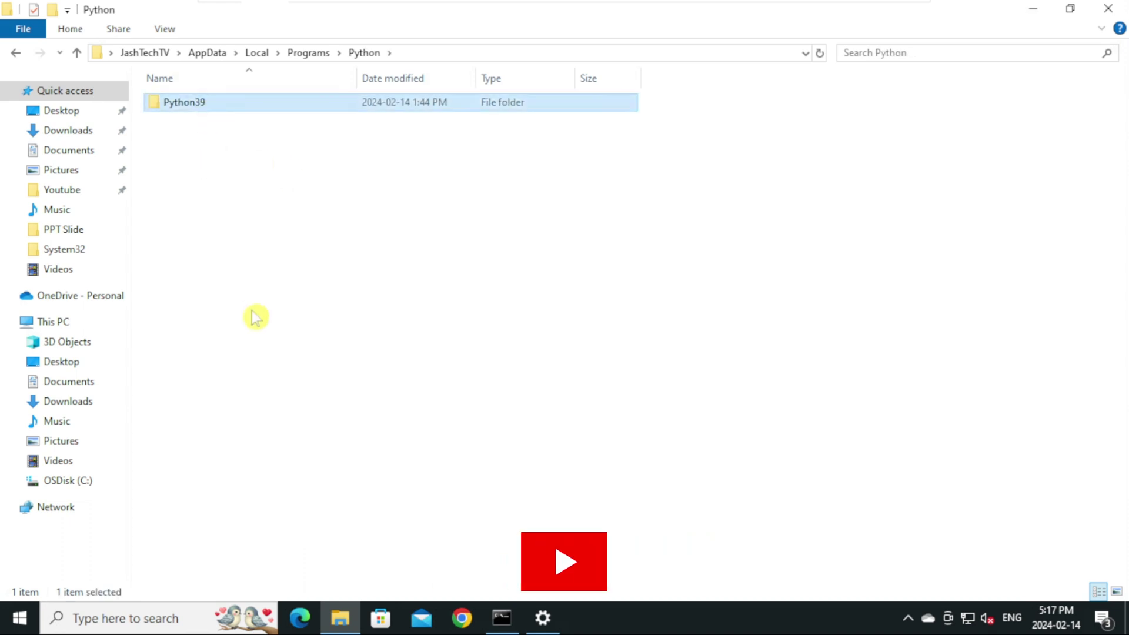
key("Return")
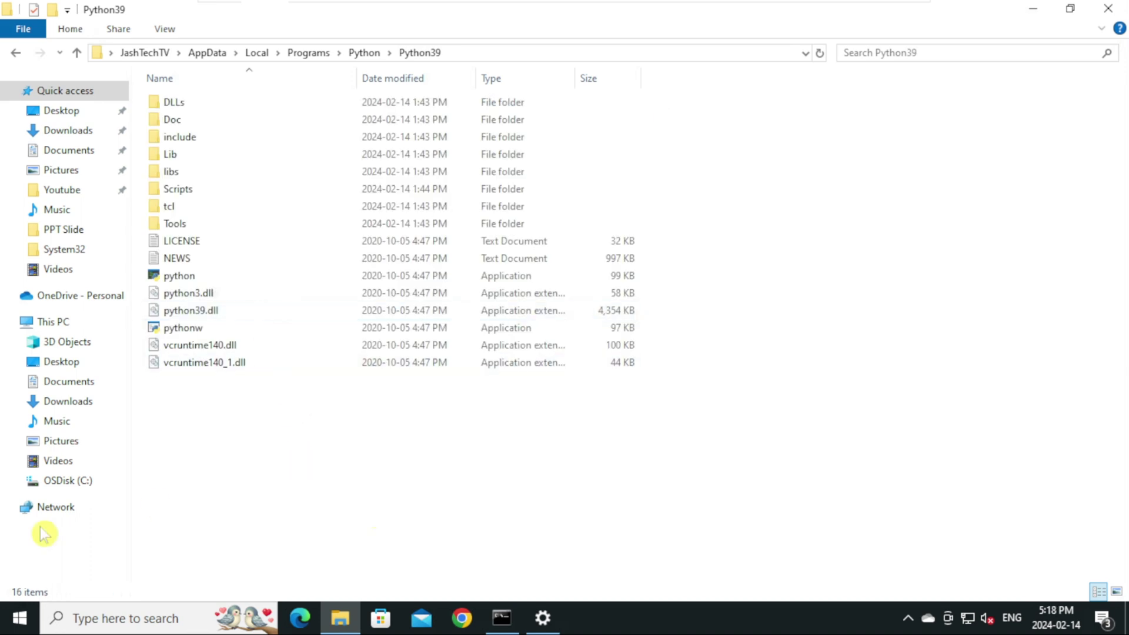
left_click(18, 620)
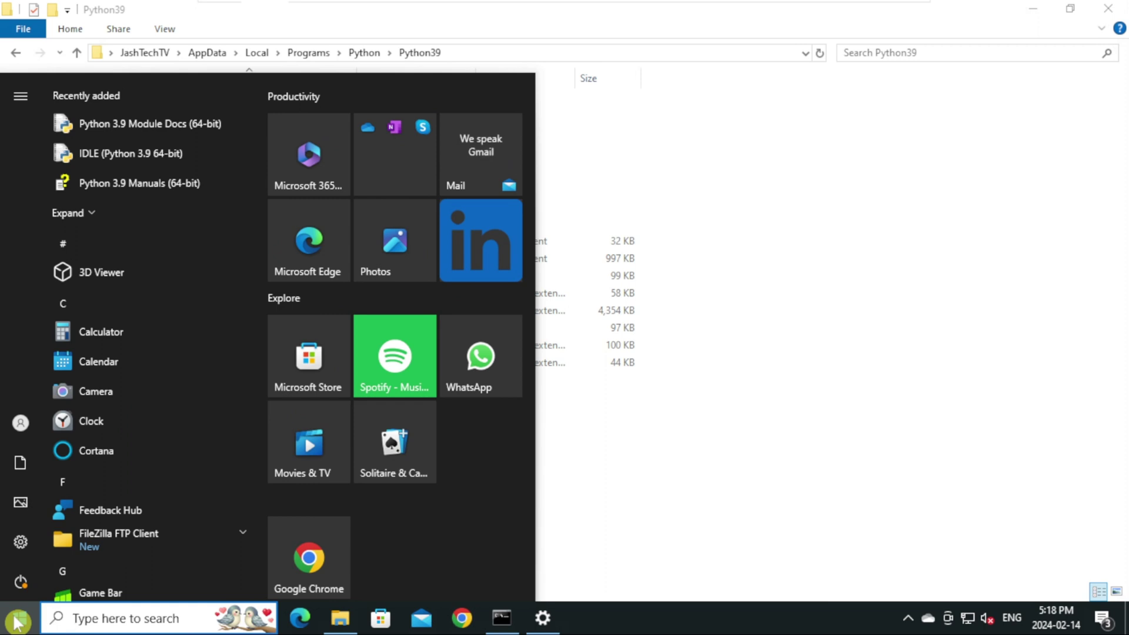
Step: From Advanced system settings' Environment Variables, start editing the system Path variable
type("advanced")
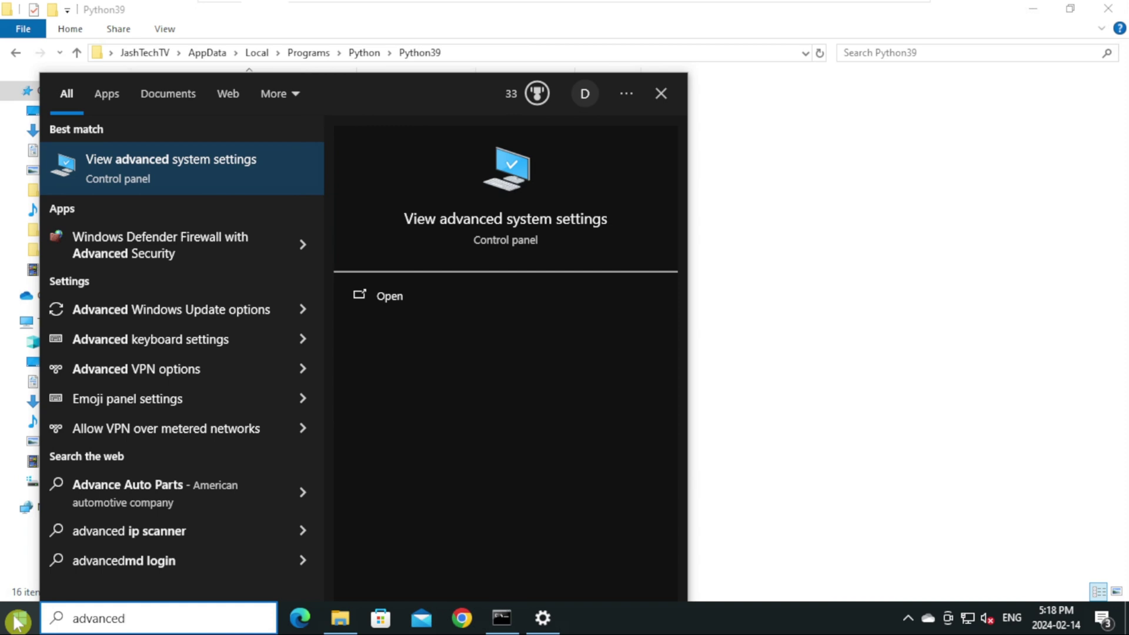
left_click(170, 166)
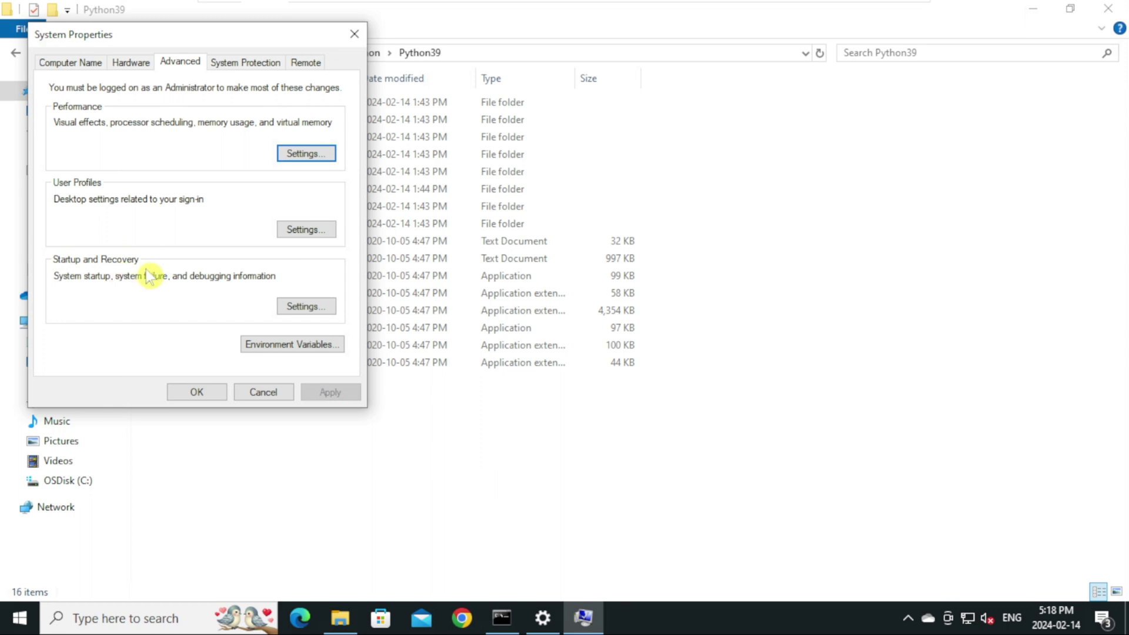
left_click(317, 350)
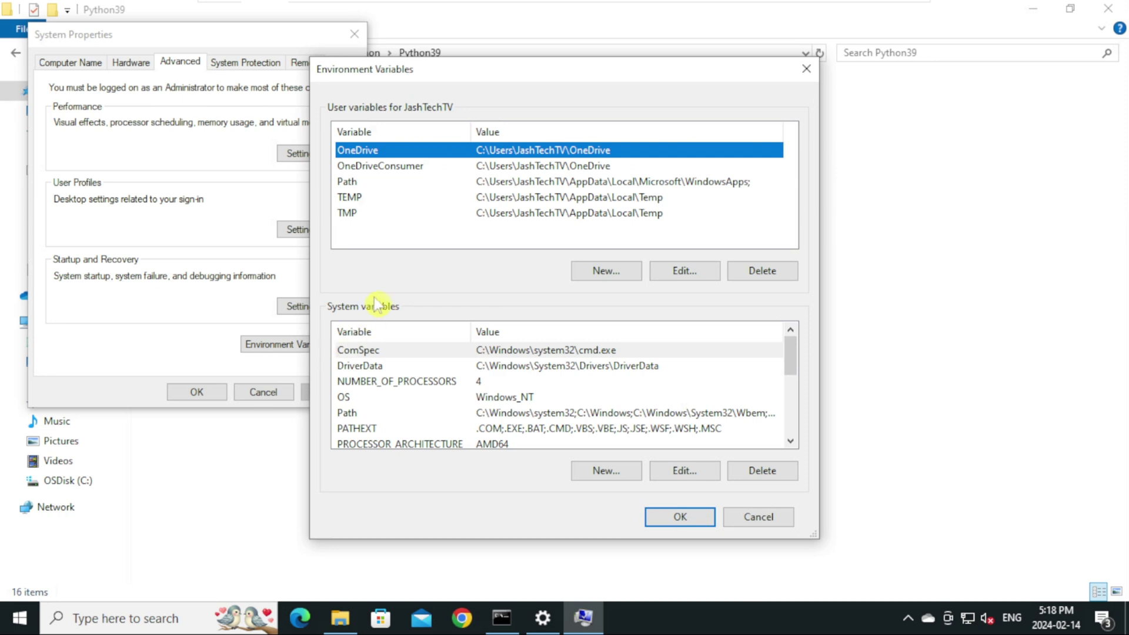
left_click(351, 416)
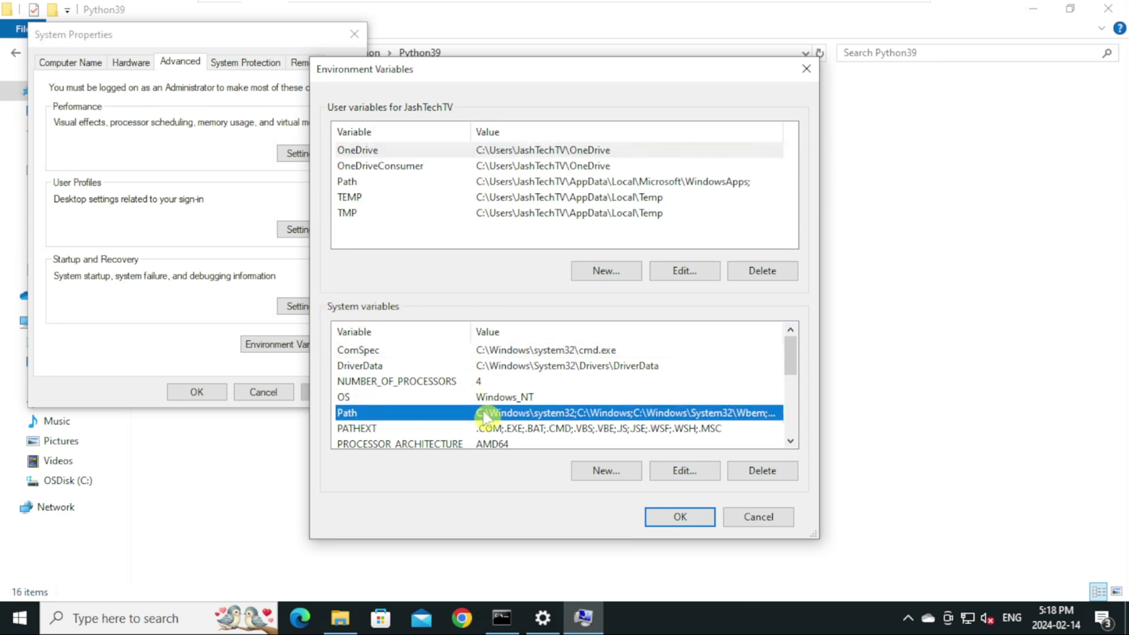
left_click(683, 471)
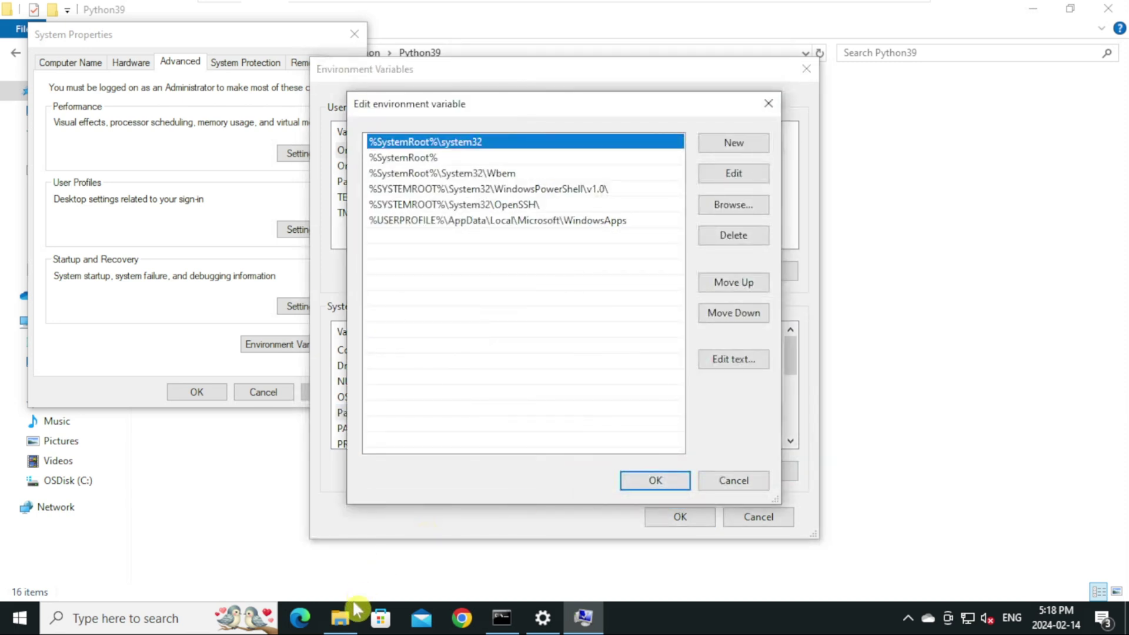
Step: Copy the Python39 folder path from Explorer and paste it as a new Path entry
left_click(344, 617)
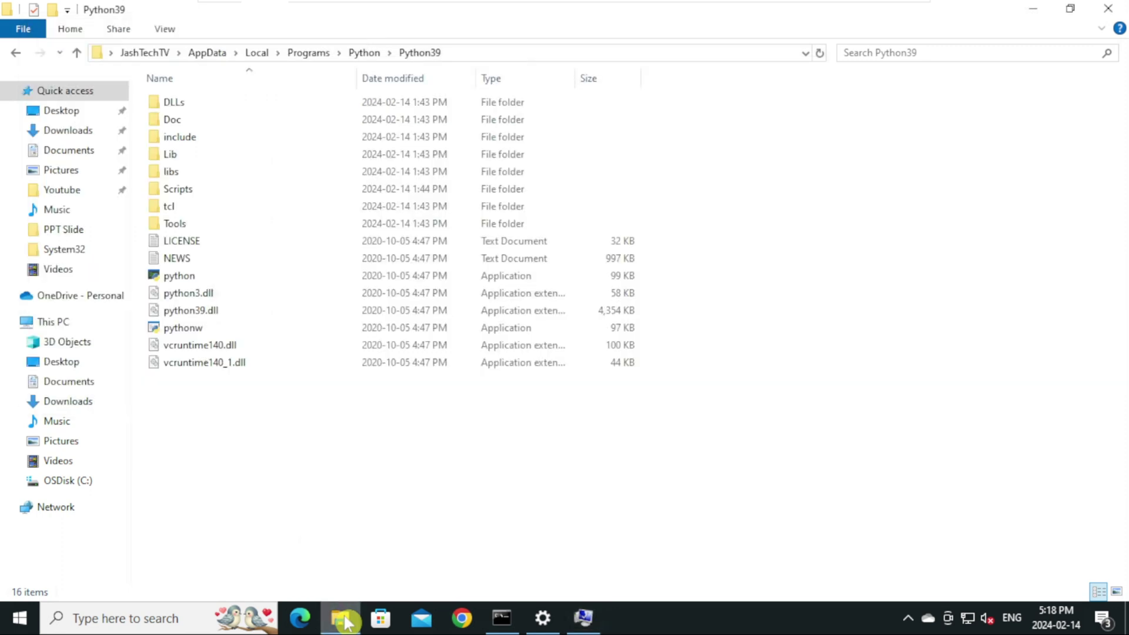
left_click(574, 52)
key("cmd+c")
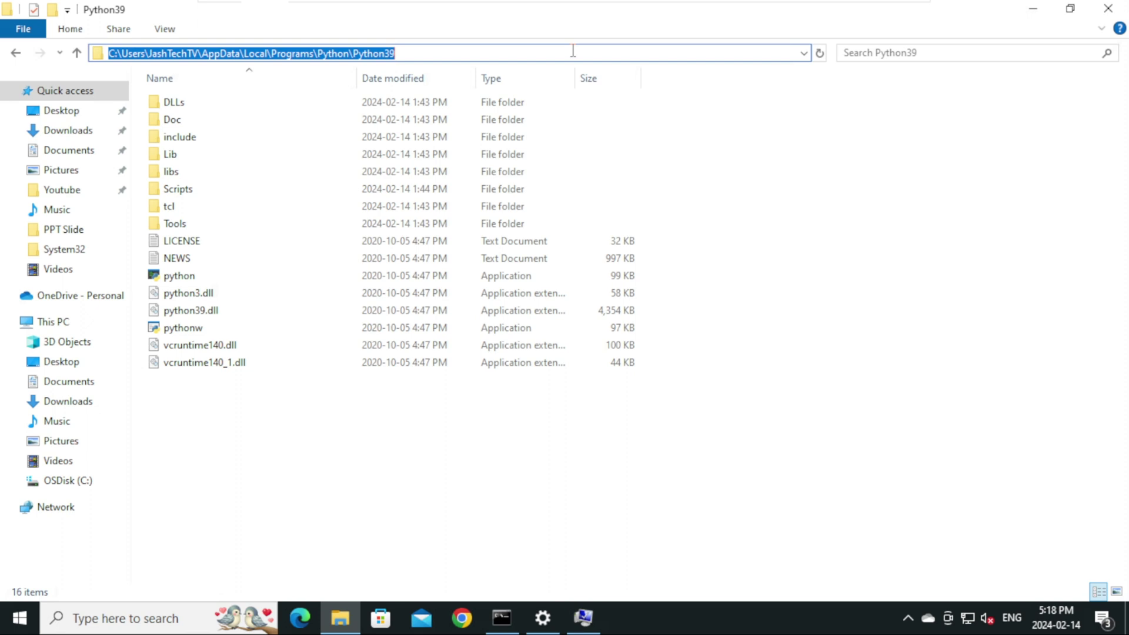
left_click(582, 617)
left_click(582, 618)
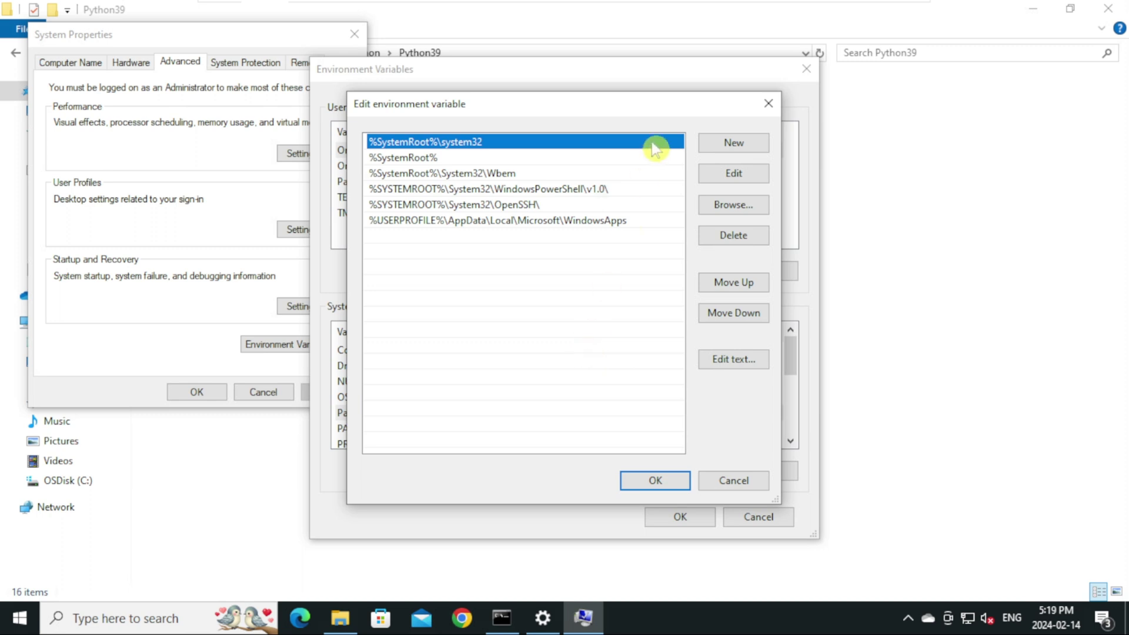
left_click(717, 147)
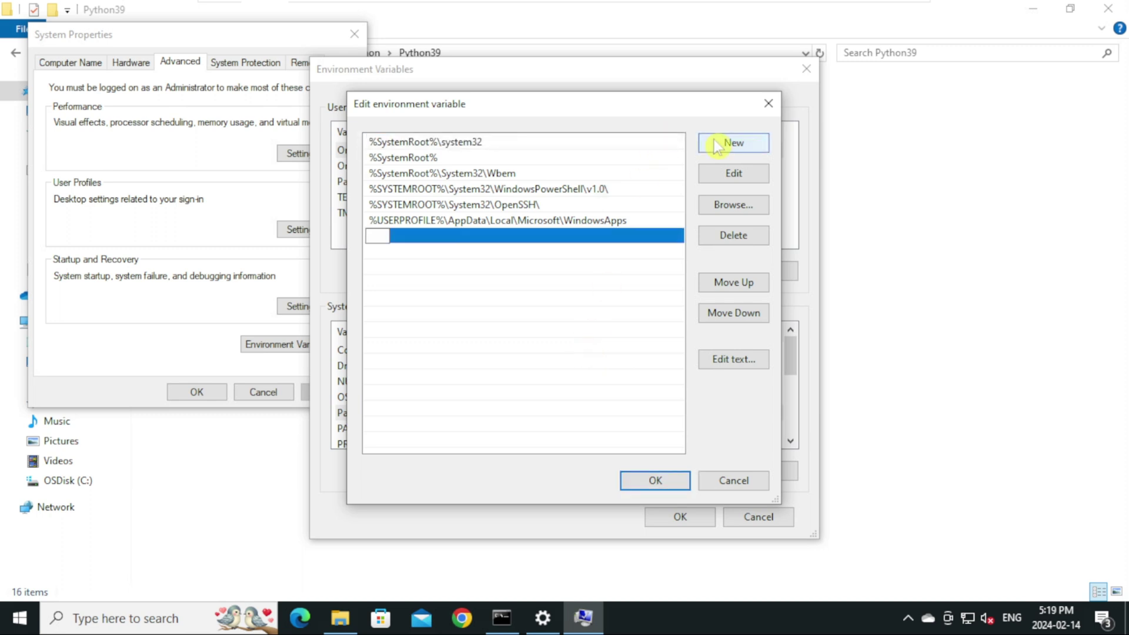
right_click(376, 241)
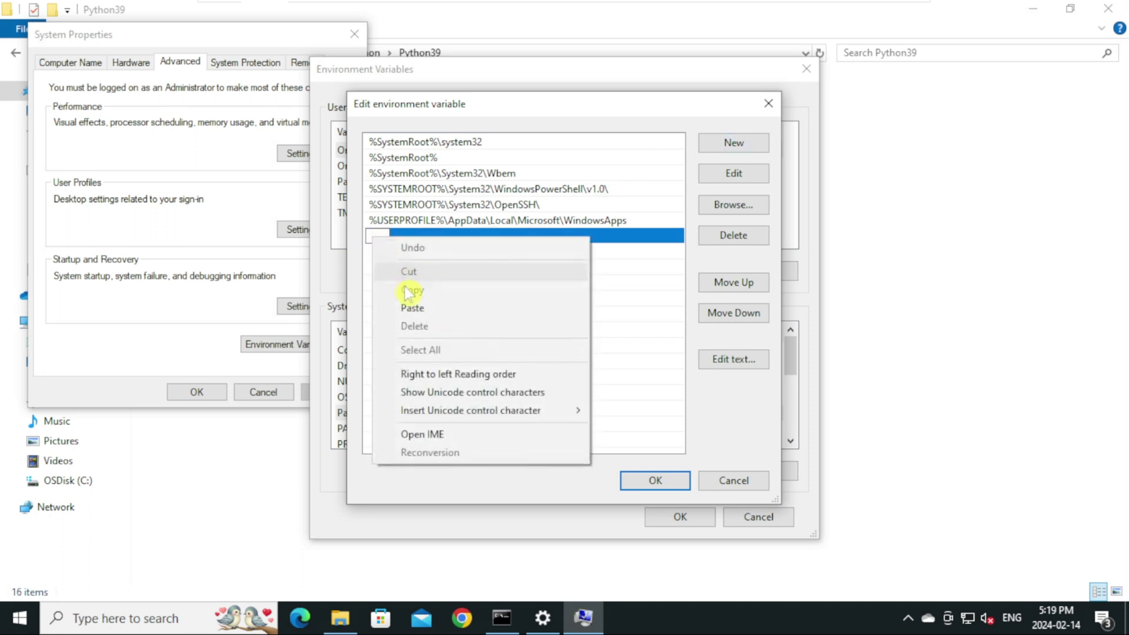
left_click(409, 307)
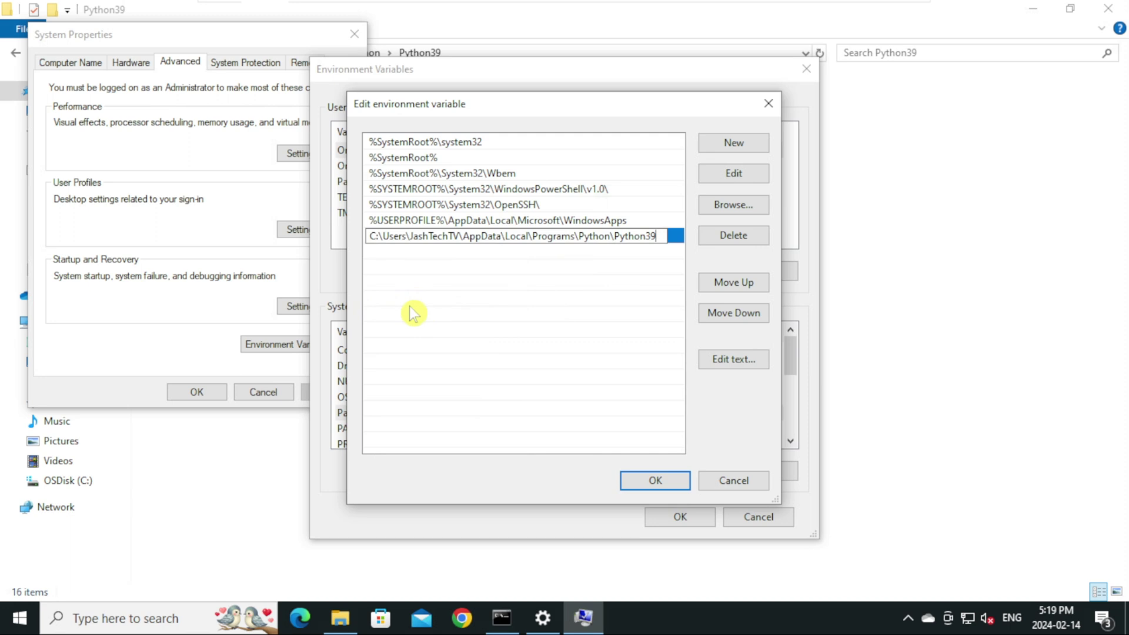
key("Return")
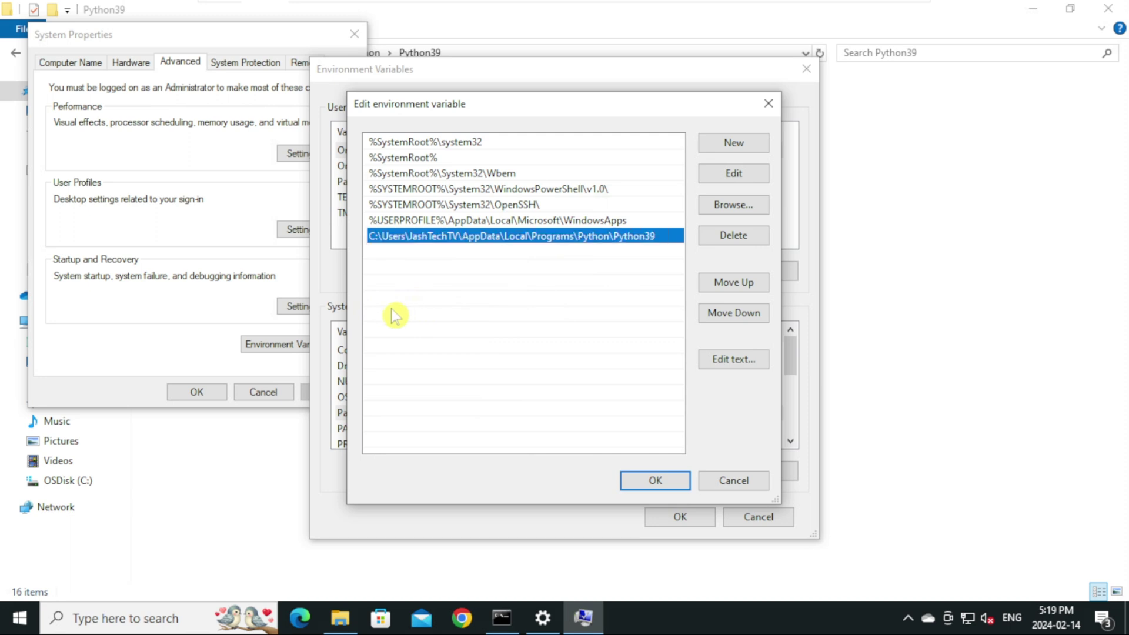
mouse_move(349, 614)
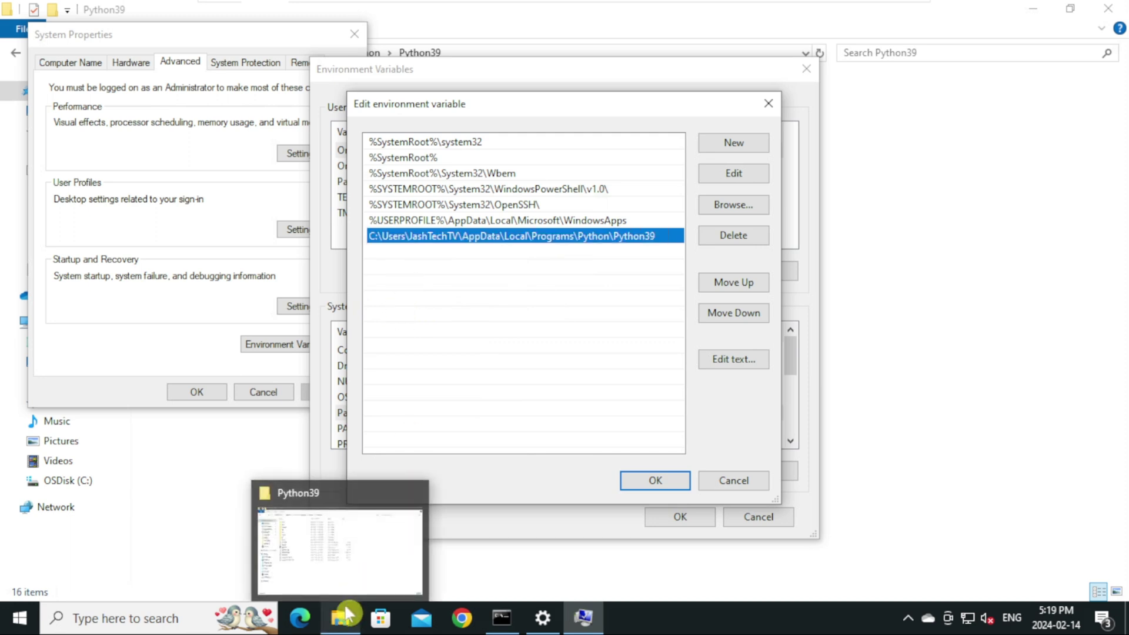
left_click(411, 506)
Step: Copy the Python39\Scripts folder path and add it as another Path entry
left_click(252, 188)
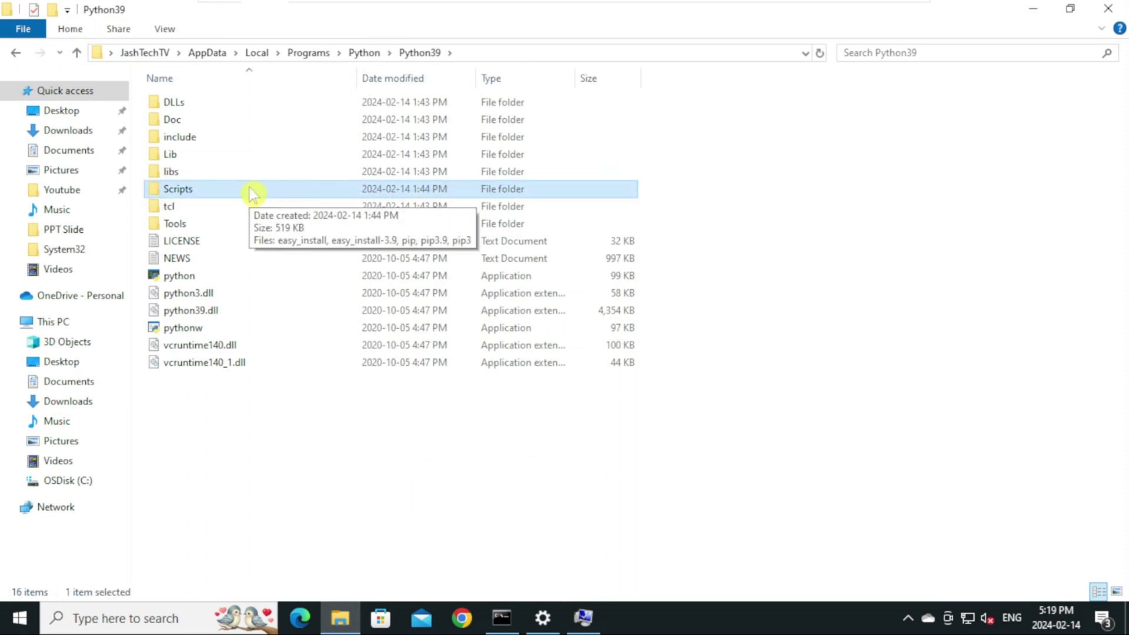
double_click(253, 191)
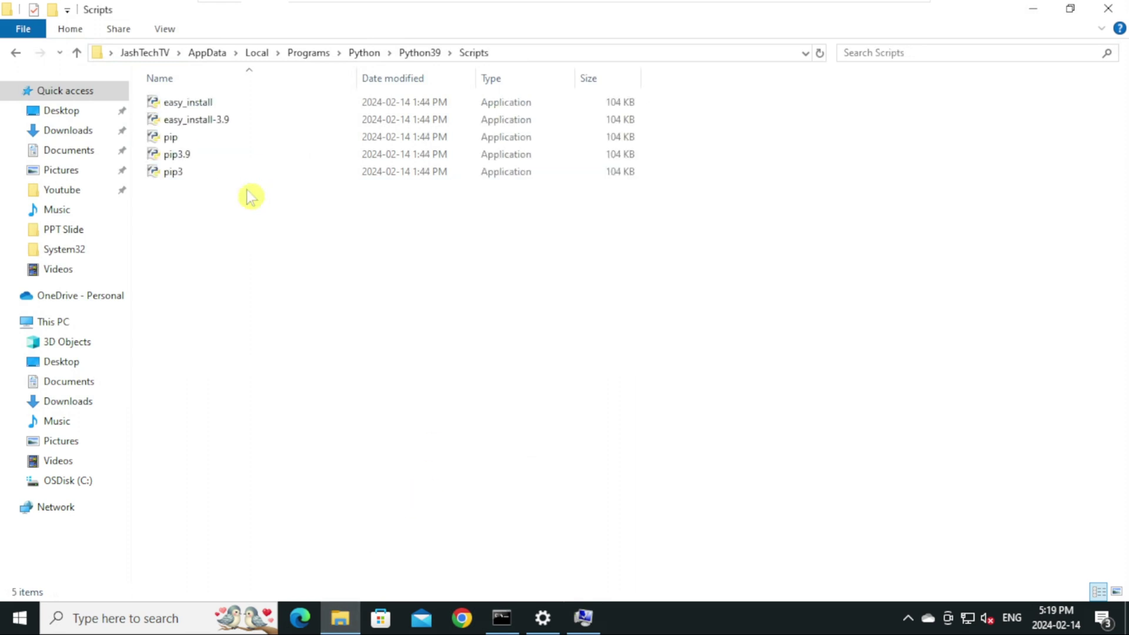
left_click(561, 52)
key("cmd+c")
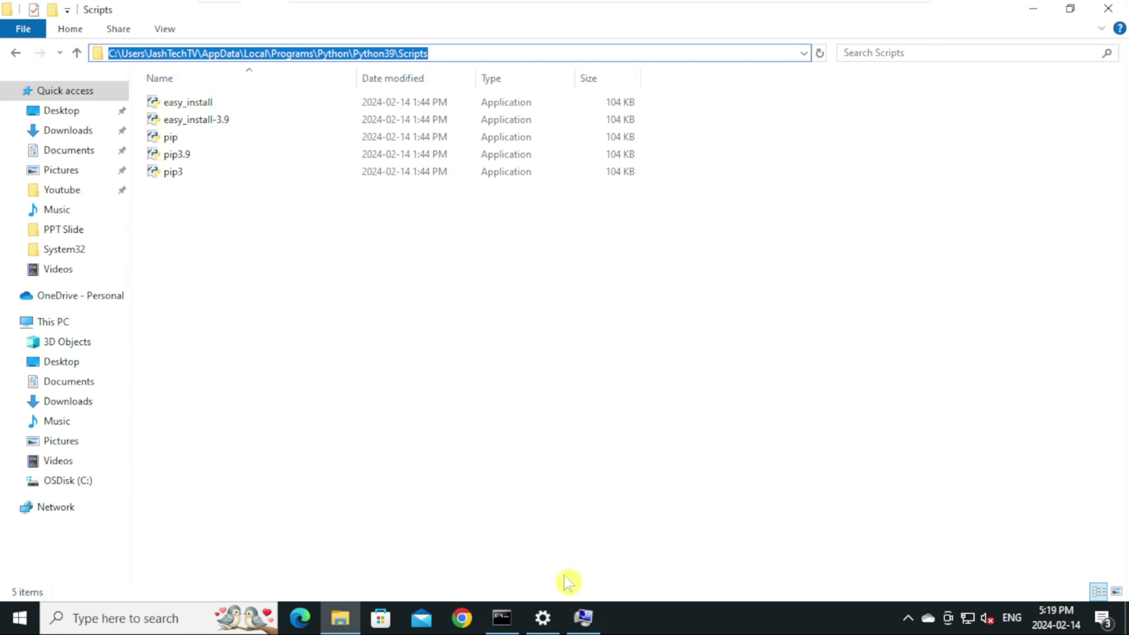
left_click(579, 616)
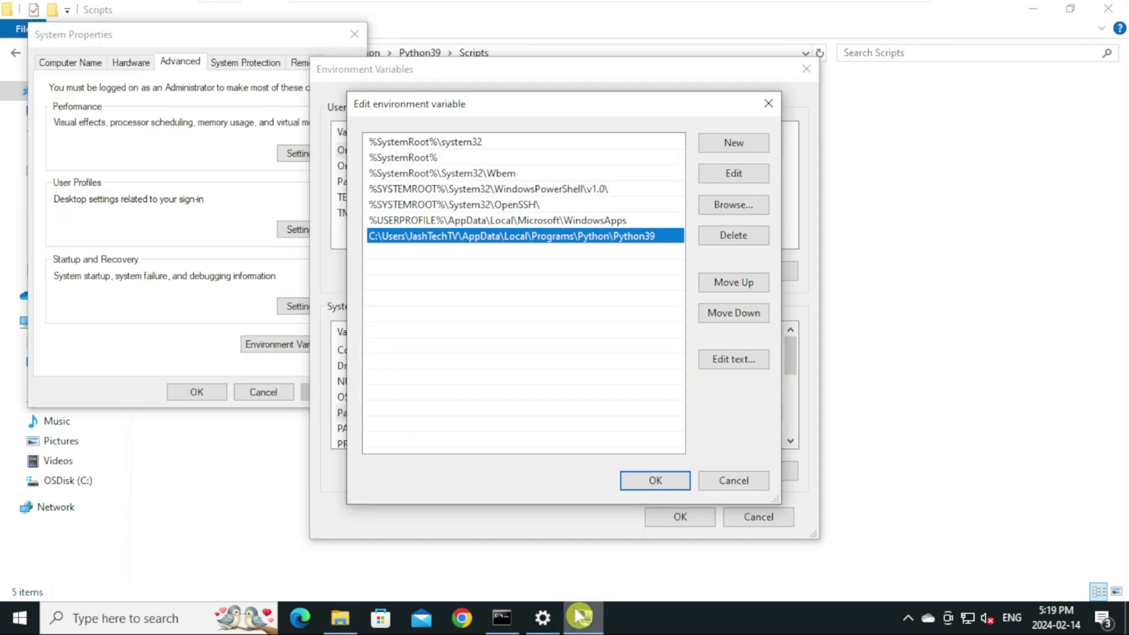
left_click(729, 147)
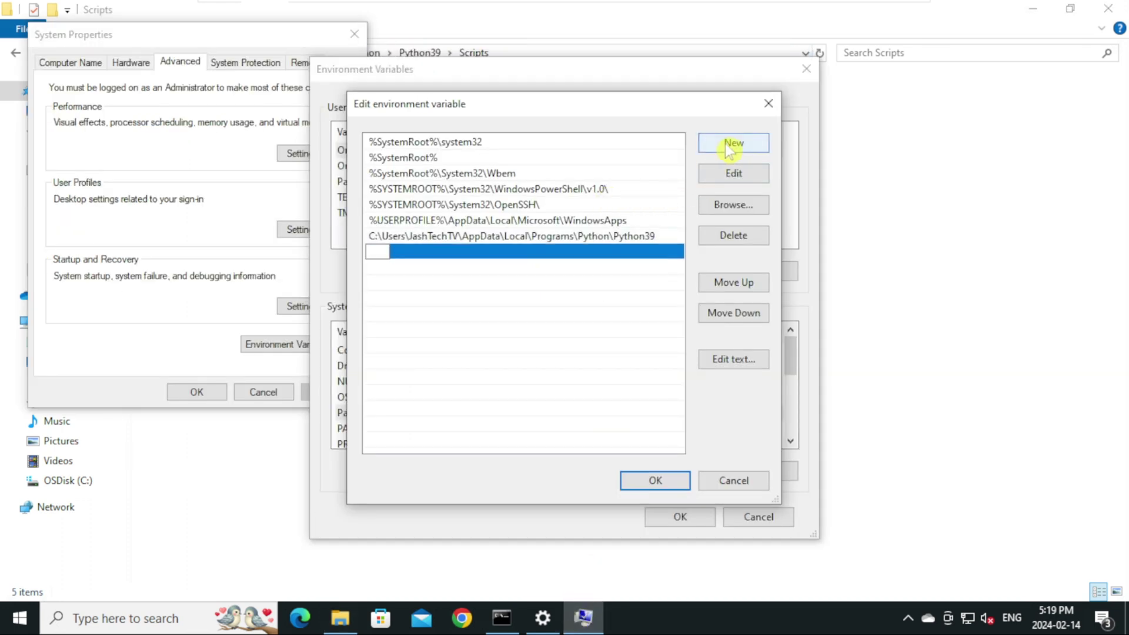
right_click(375, 255)
left_click(415, 322)
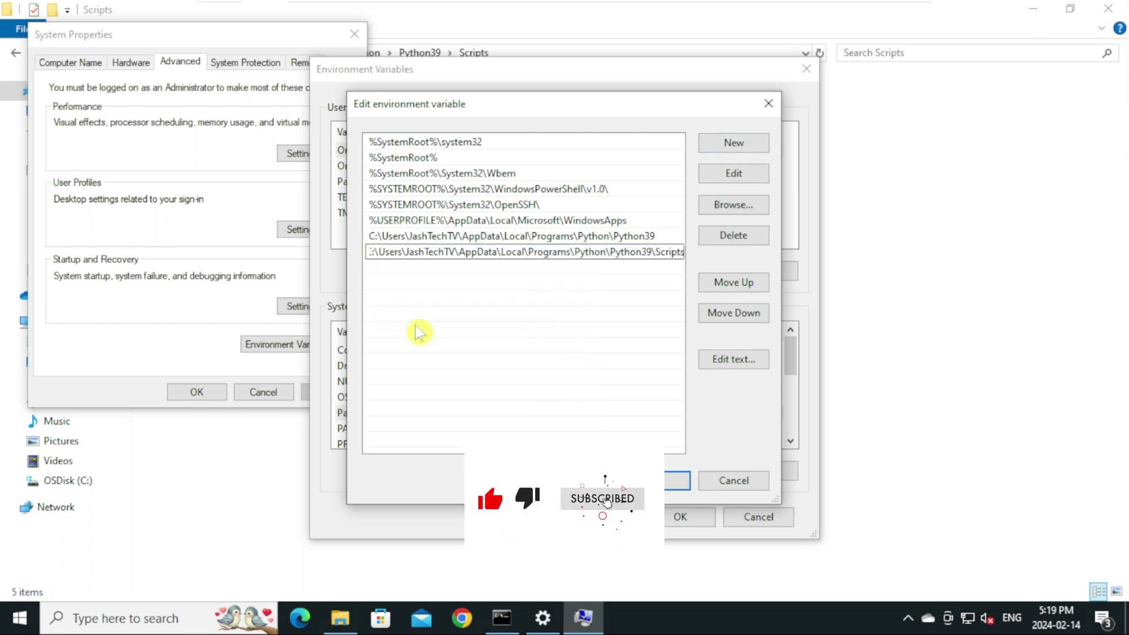
left_click(468, 339)
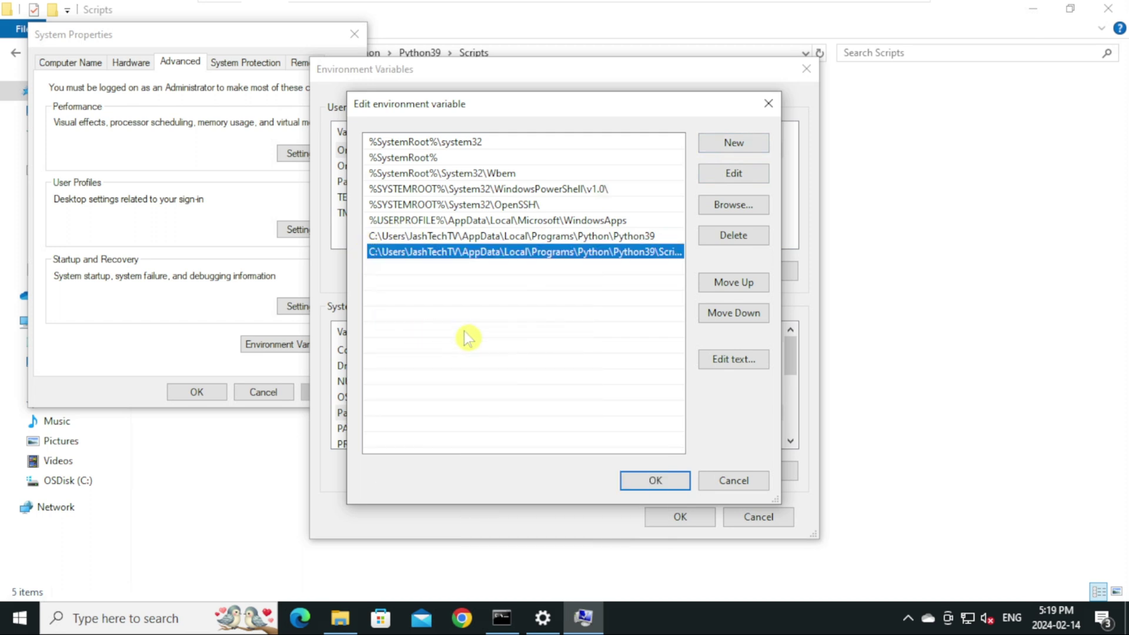
Step: Confirm Edit environment variable, Environment Variables and System Properties with OK
left_click(659, 482)
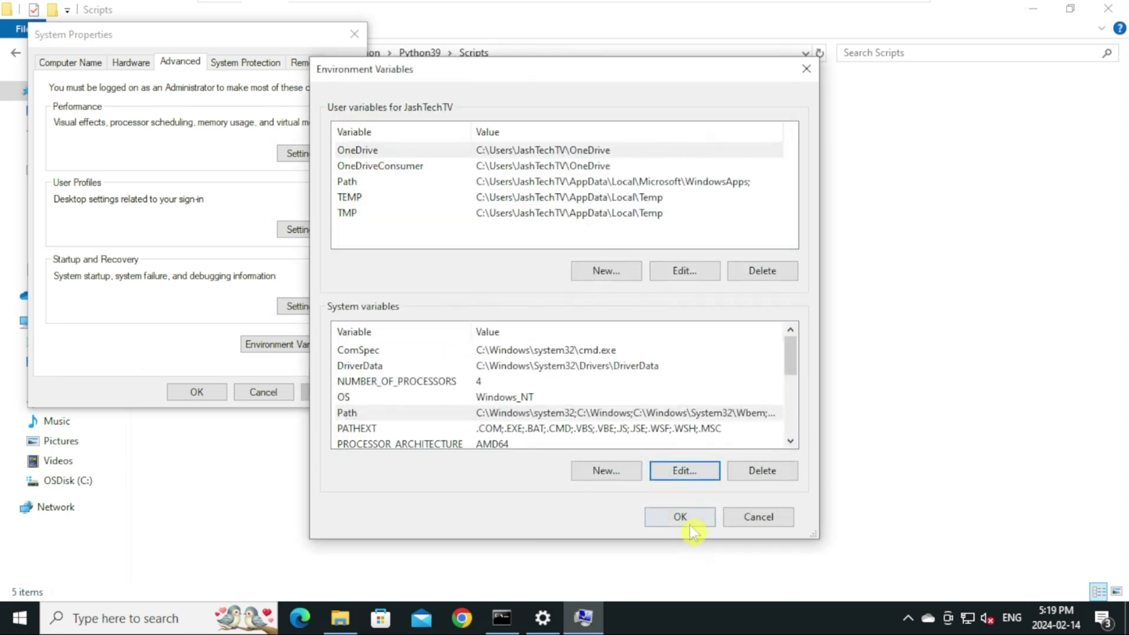
left_click(681, 517)
left_click(189, 392)
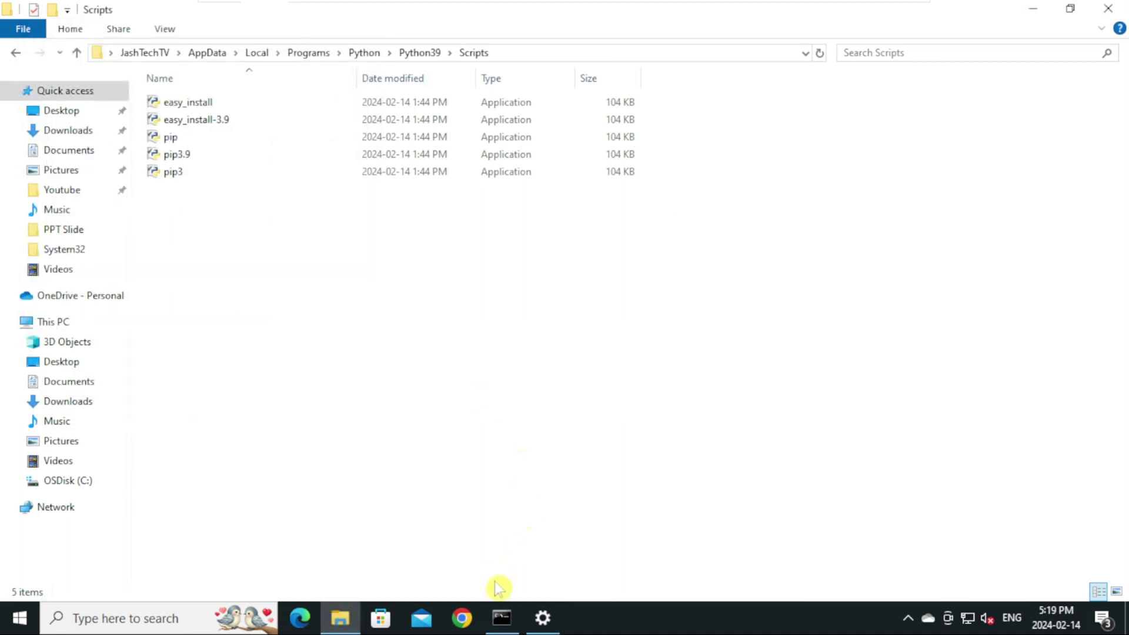
Step: Close the old Command Prompt, open a new one, and run python --version
left_click(501, 617)
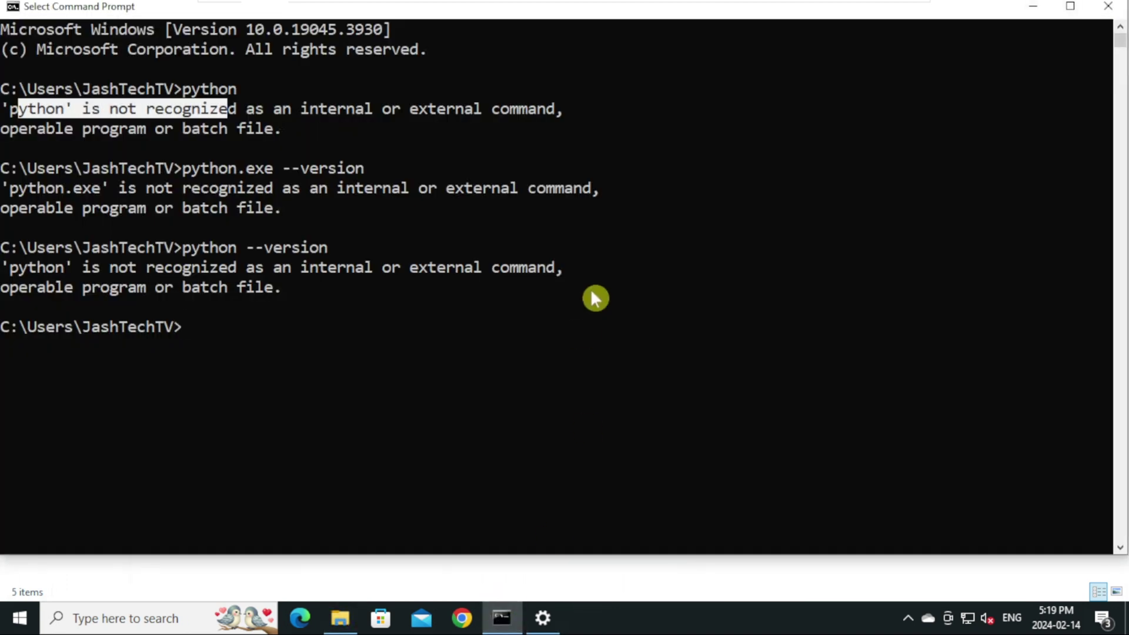
left_click(1108, 5)
left_click(21, 617)
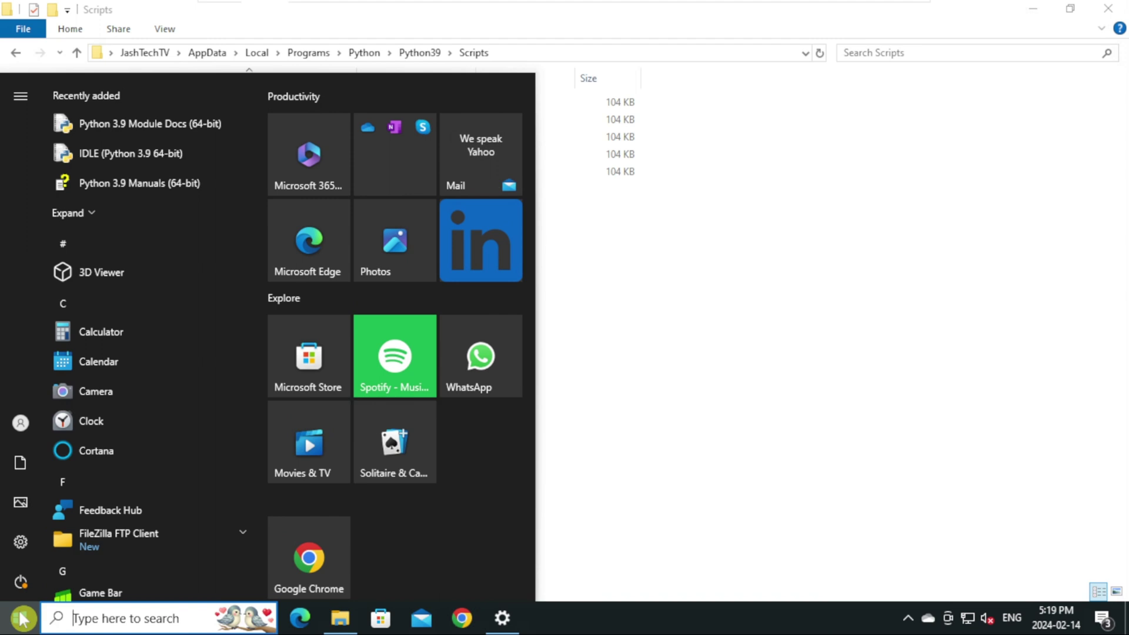
type("cmd")
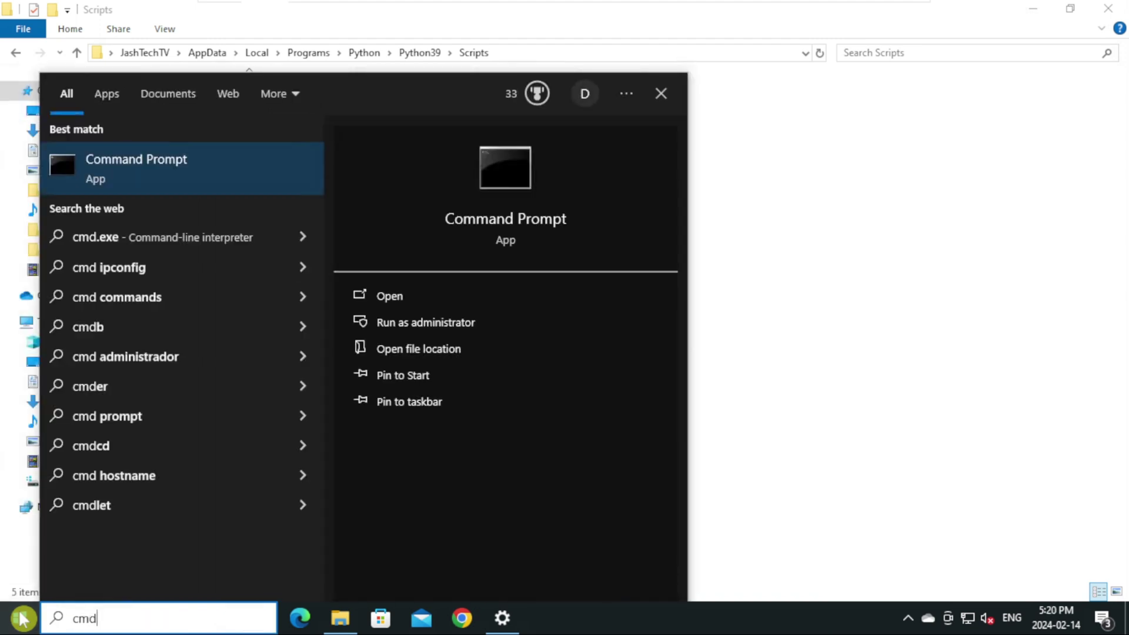
key("Return")
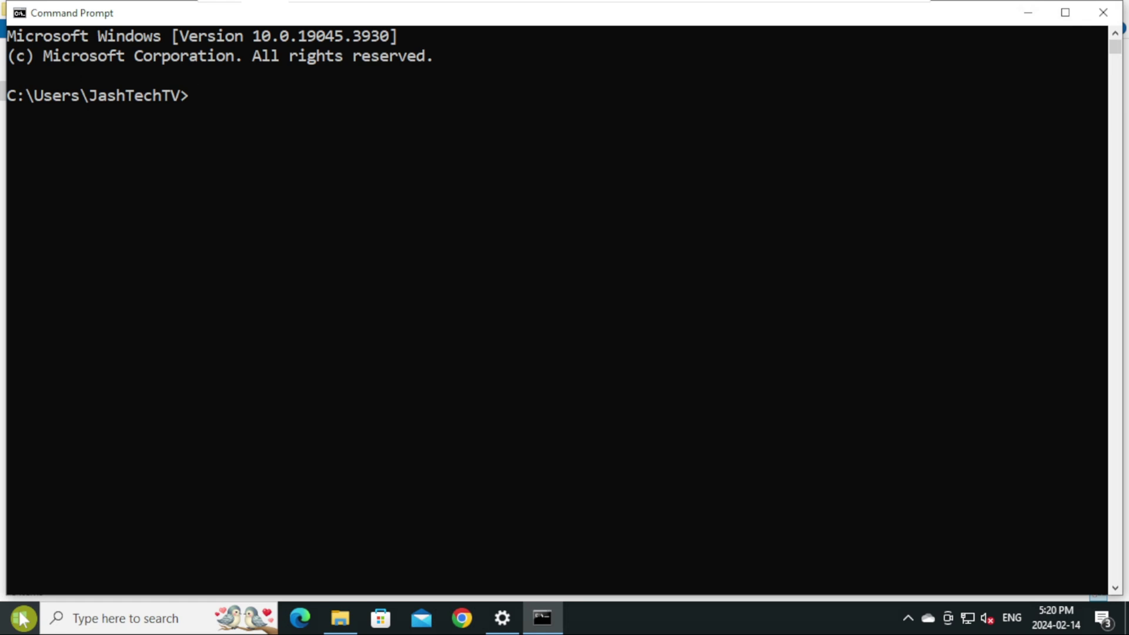
type("python --version")
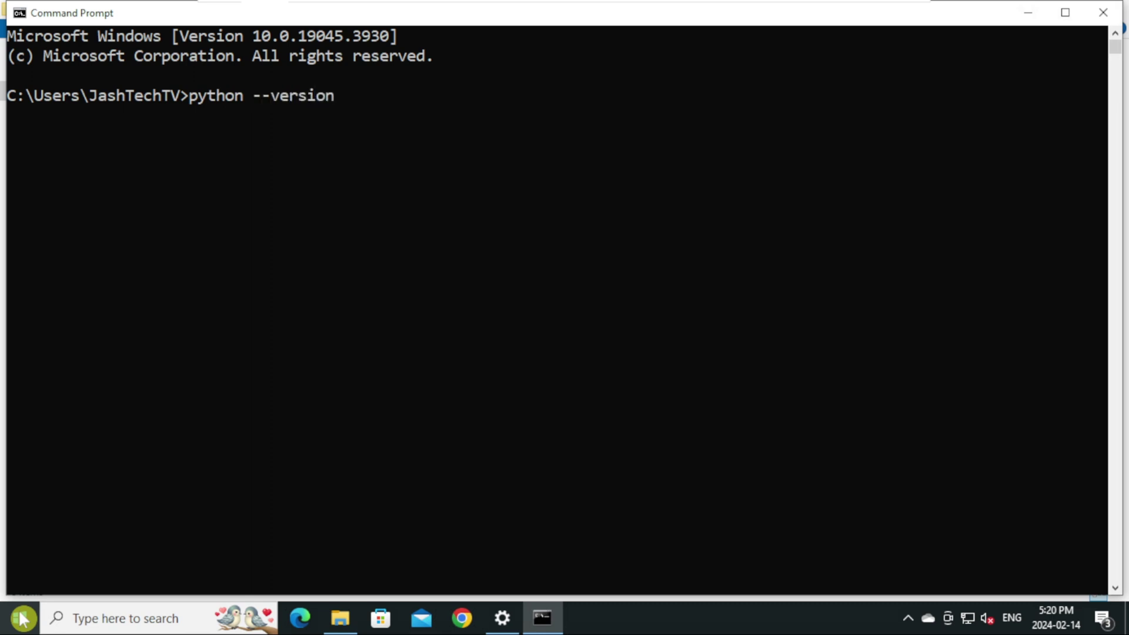
key("Return")
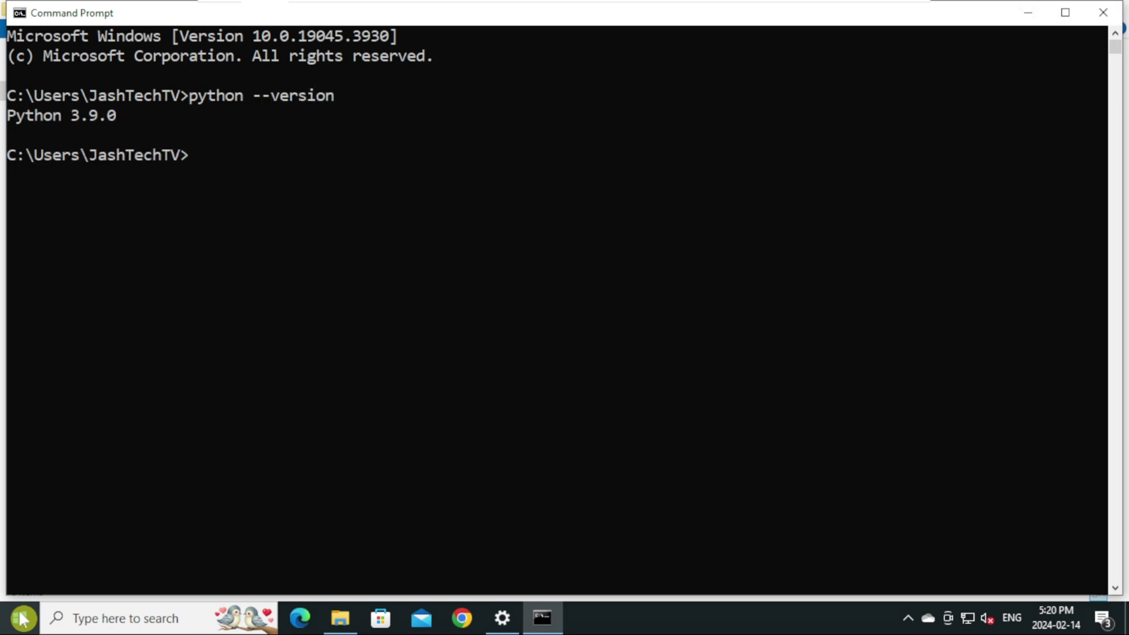